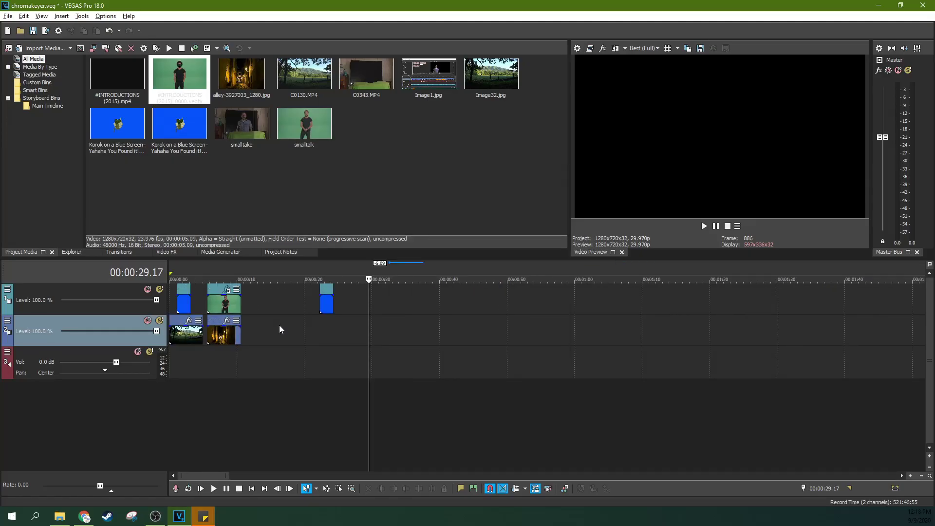
Drag the Korok clip on track 1 left to about 00:00:16 and place the playhead on it.
click(327, 310)
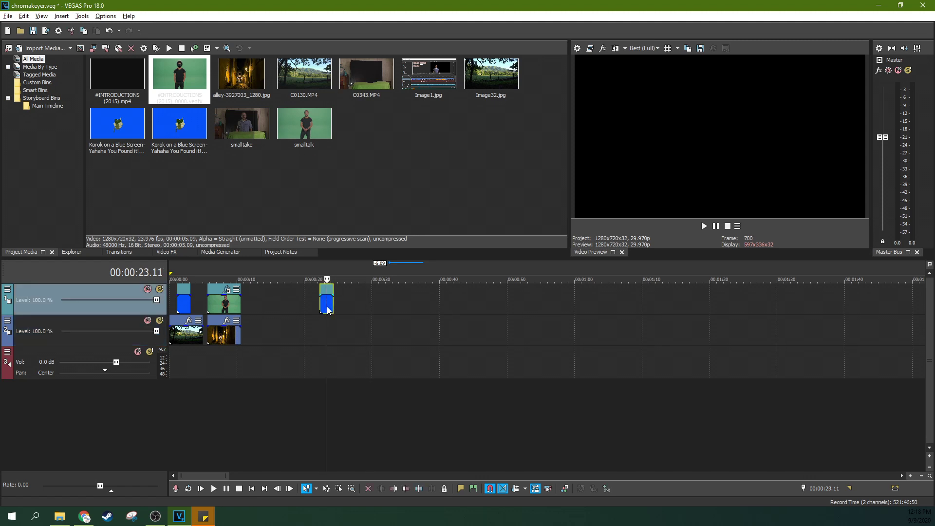
scroll(328, 310, up, 5)
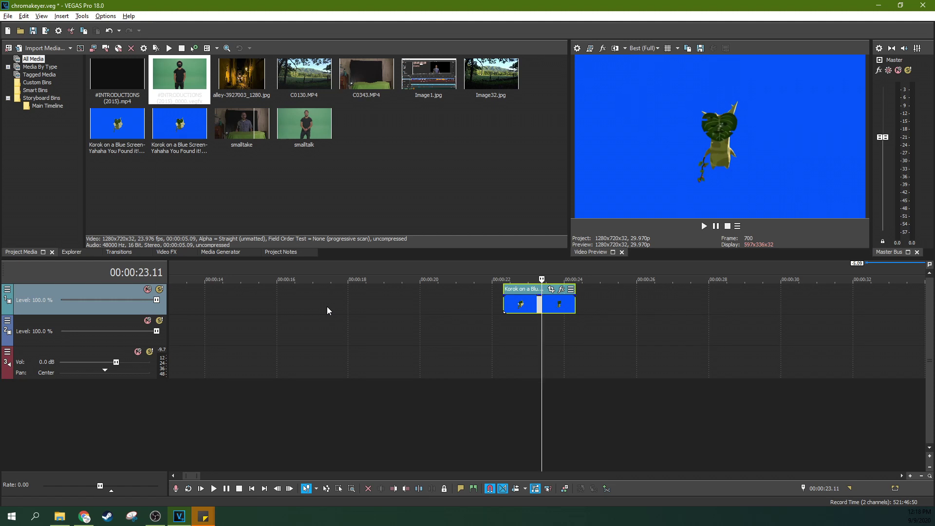
scroll(462, 310, down, 4)
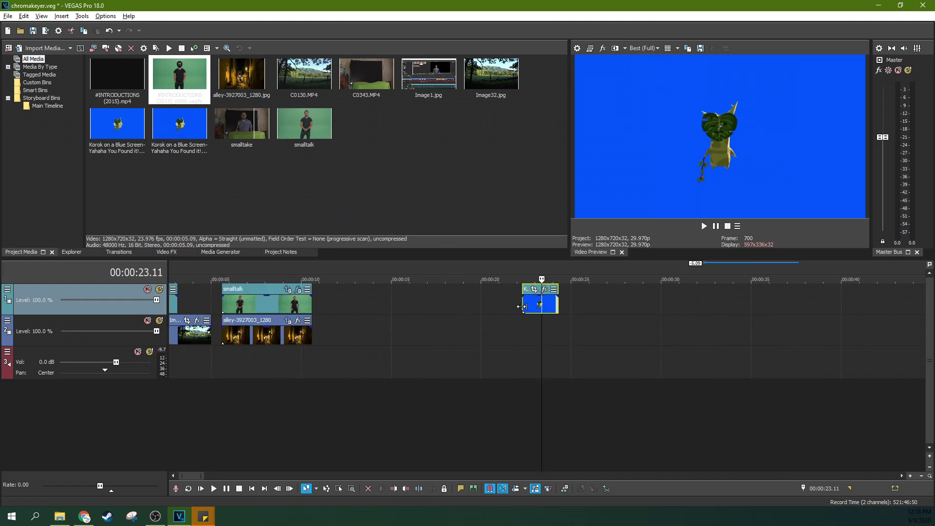
drag(521, 307, 399, 304)
click(410, 303)
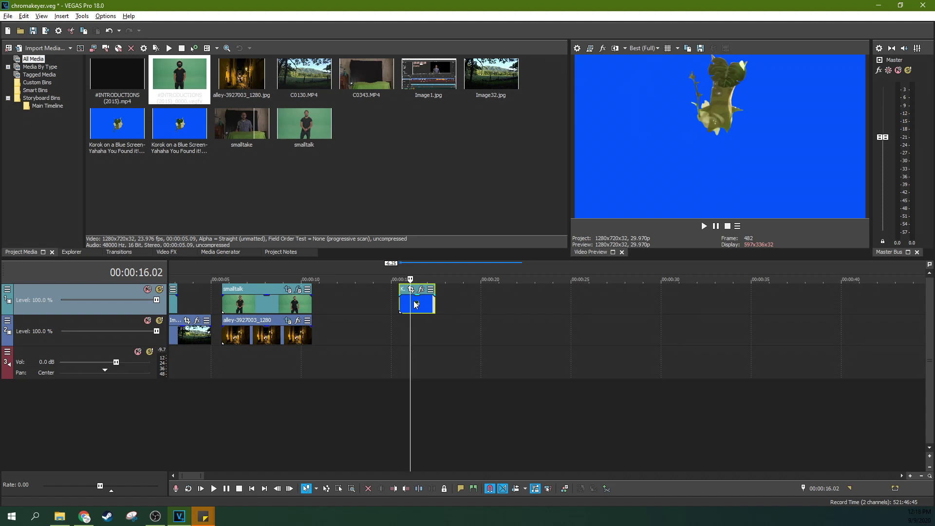
right_click(415, 305)
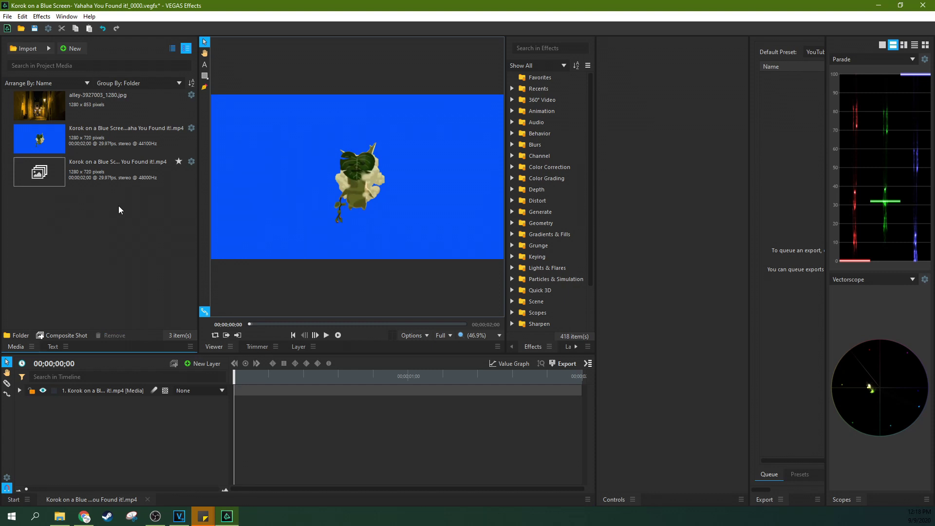
Add alley-3927003_1280.jpg to the timeline as layer 2 beneath the Korok layer.
drag(90, 113, 97, 435)
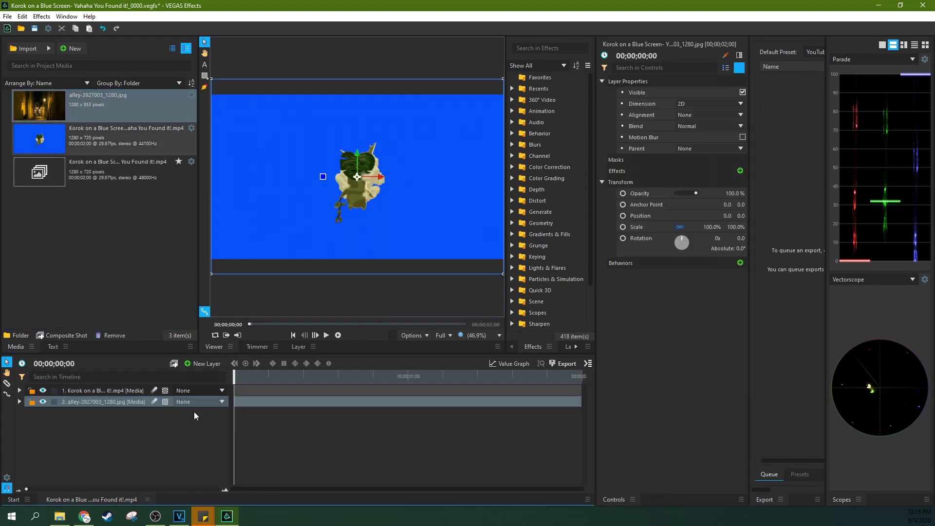
mouse_move(133, 398)
mouse_down()
mouse_move(131, 387)
mouse_move(133, 405)
mouse_move(121, 402)
mouse_up()
Search effects for 'ch' and drop Keying > Chroma Key onto the Korok layer 1.
click(112, 393)
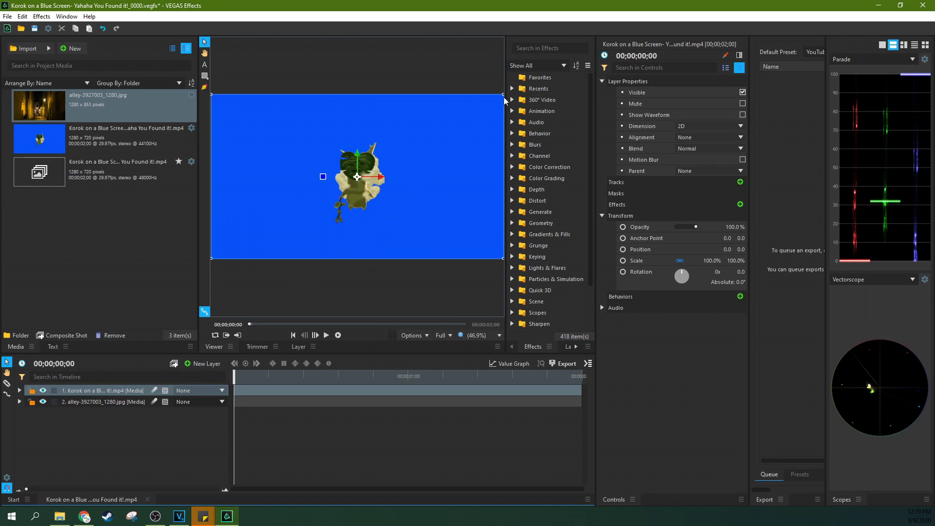
click(531, 47)
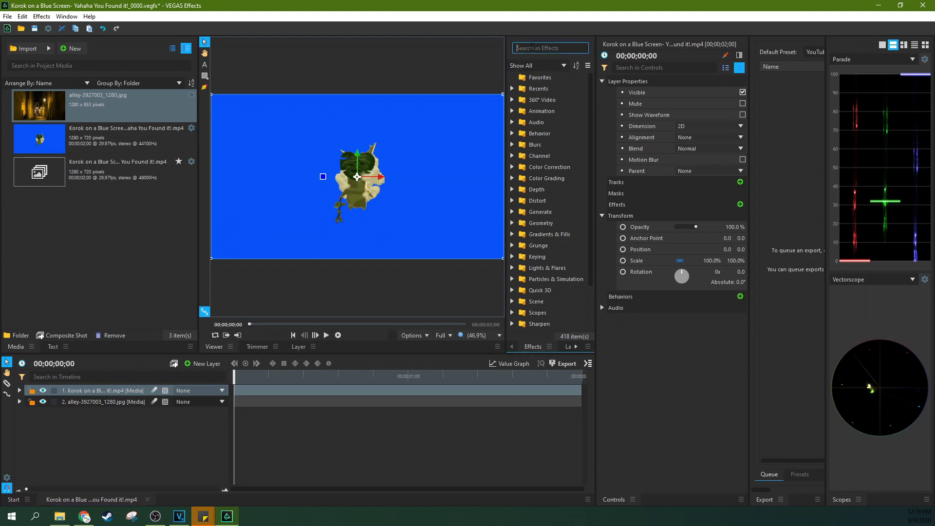
text(chroma)
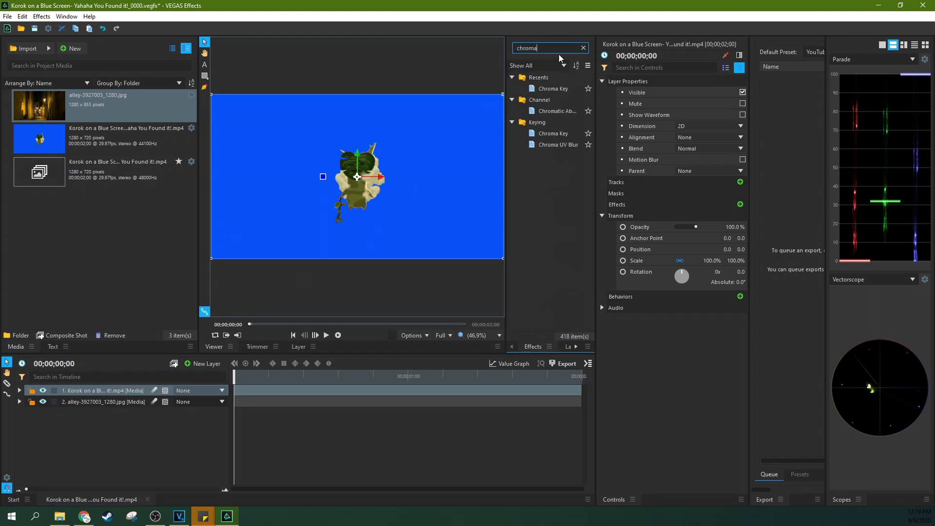
click(564, 91)
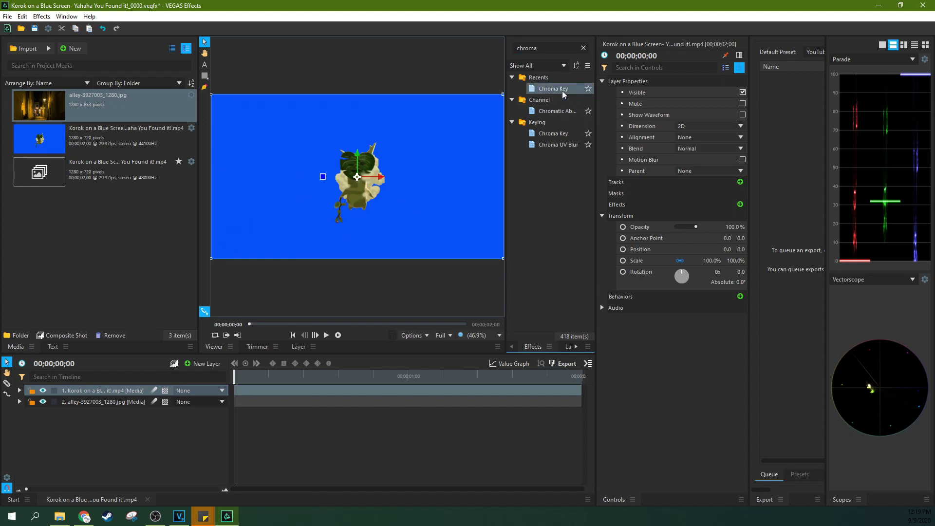
click(551, 133)
drag(464, 154, 120, 392)
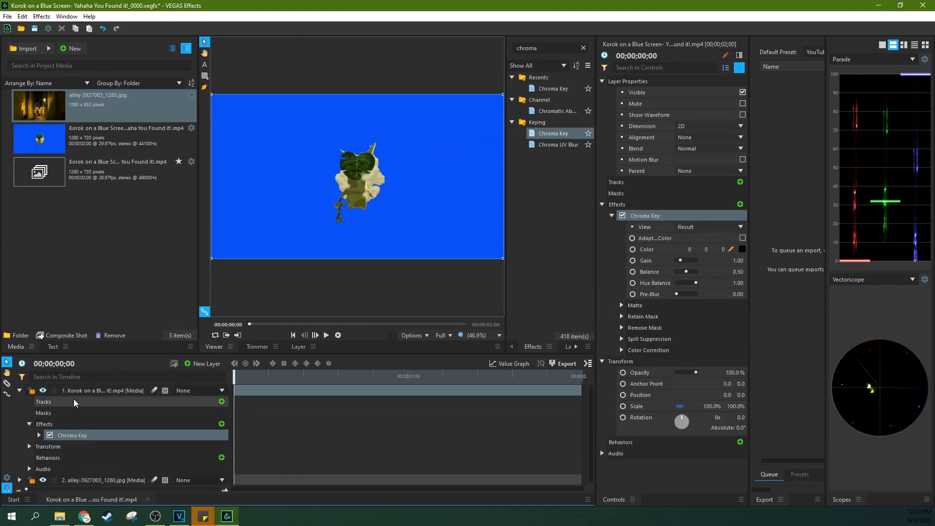
click(90, 391)
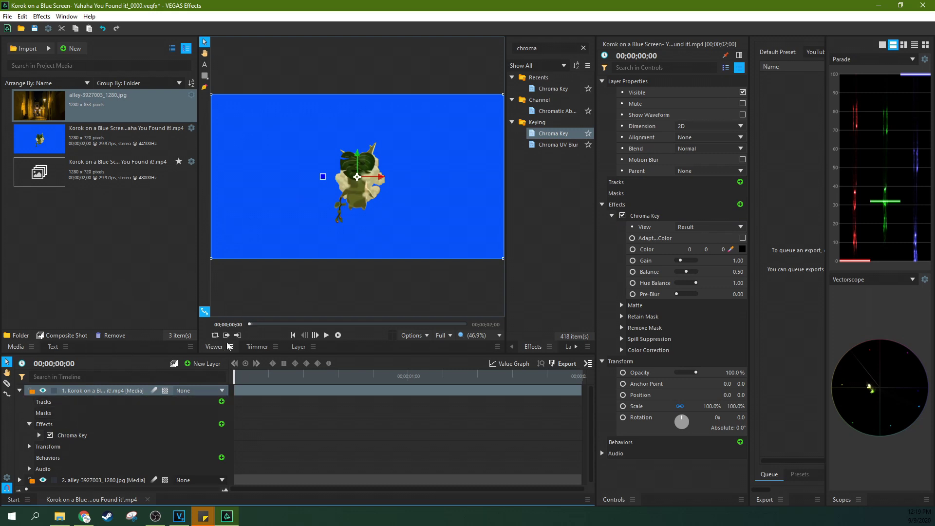
Eyedrop the blue backdrop as the Chroma Key colour (0, 81, 255) to reveal the alley.
click(30, 424)
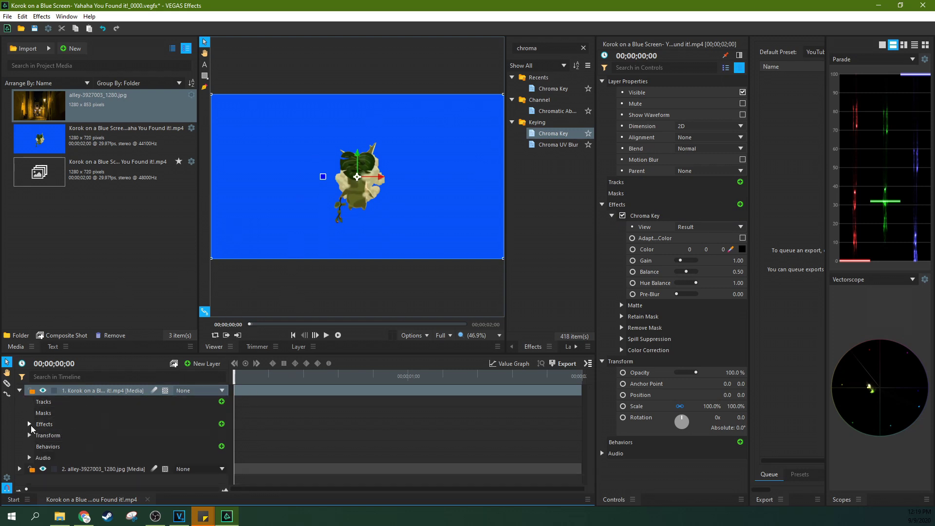
click(30, 425)
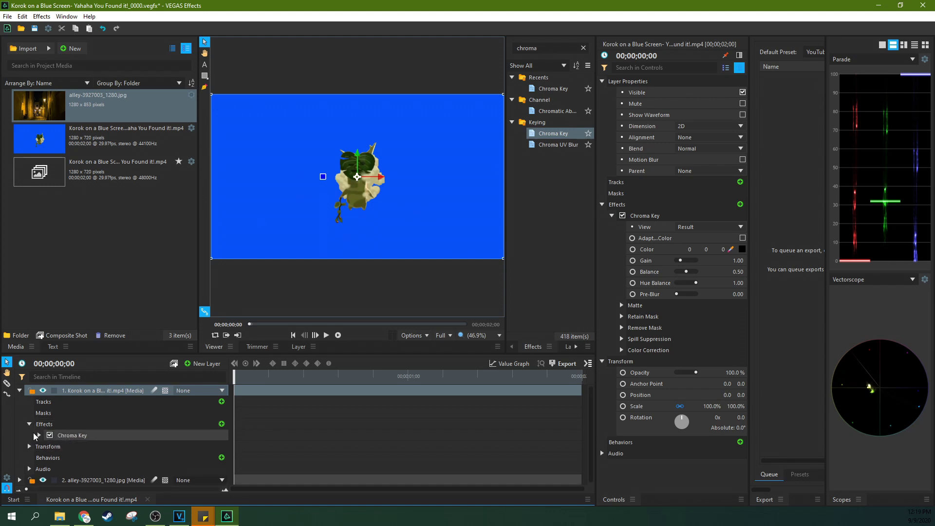
click(40, 435)
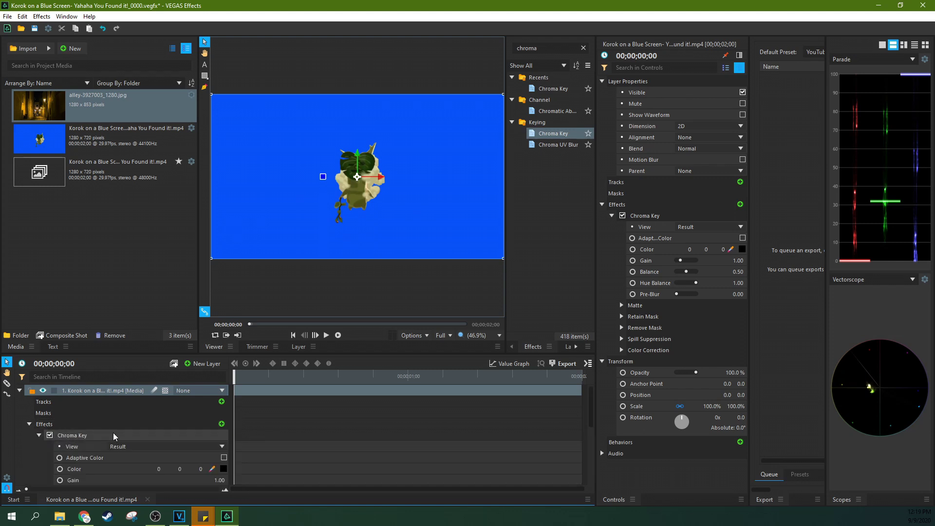
scroll(146, 428, down, 1)
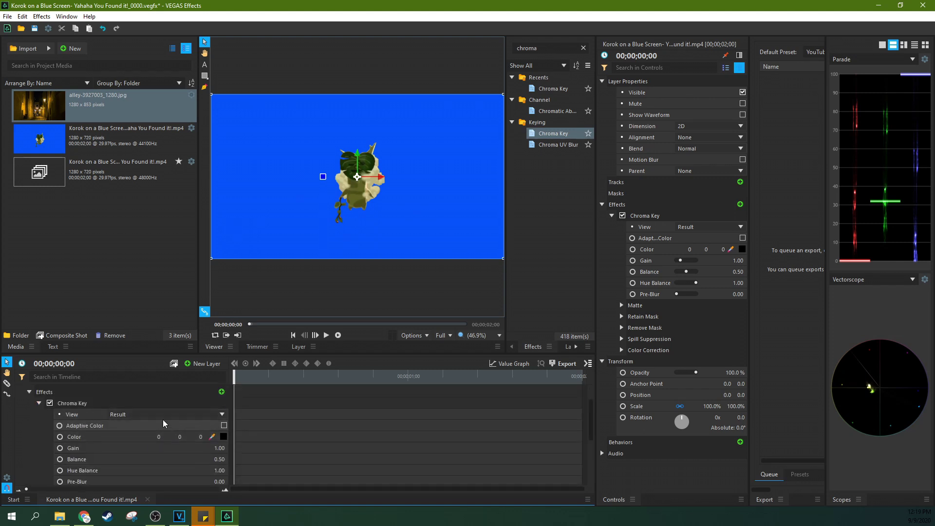
click(212, 437)
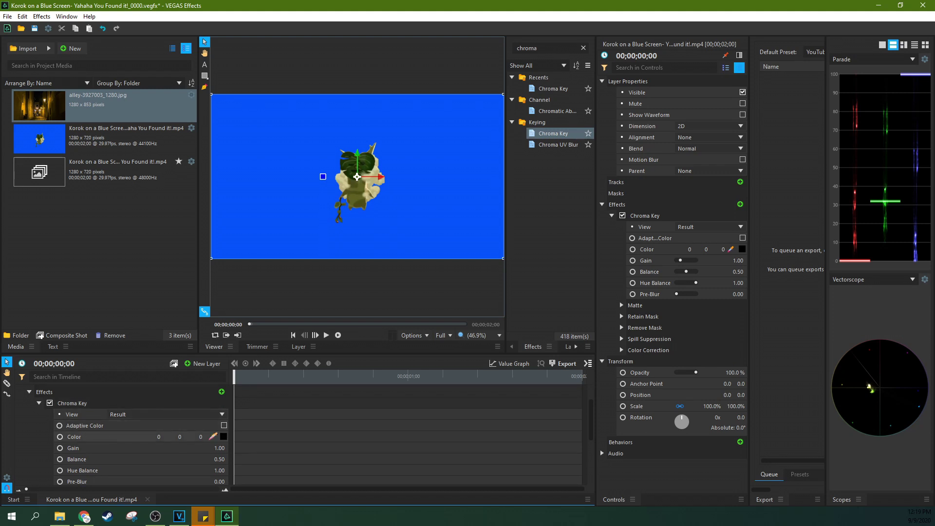
click(267, 241)
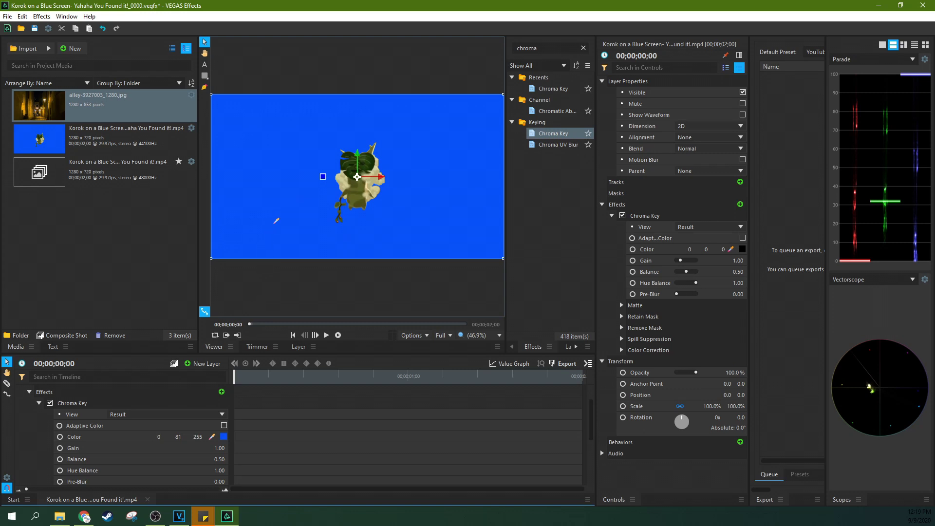
click(274, 223)
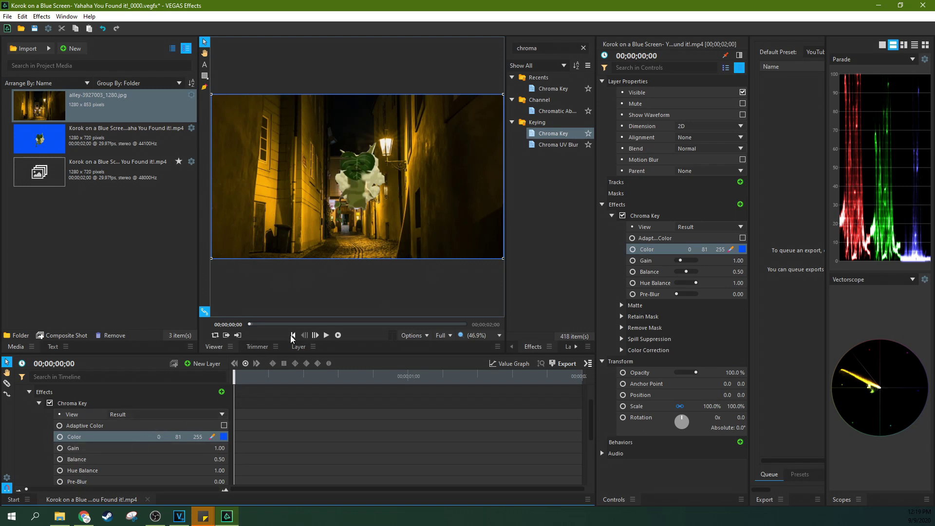
Play and stop the keyed preview, then return to the start.
click(323, 333)
click(323, 333)
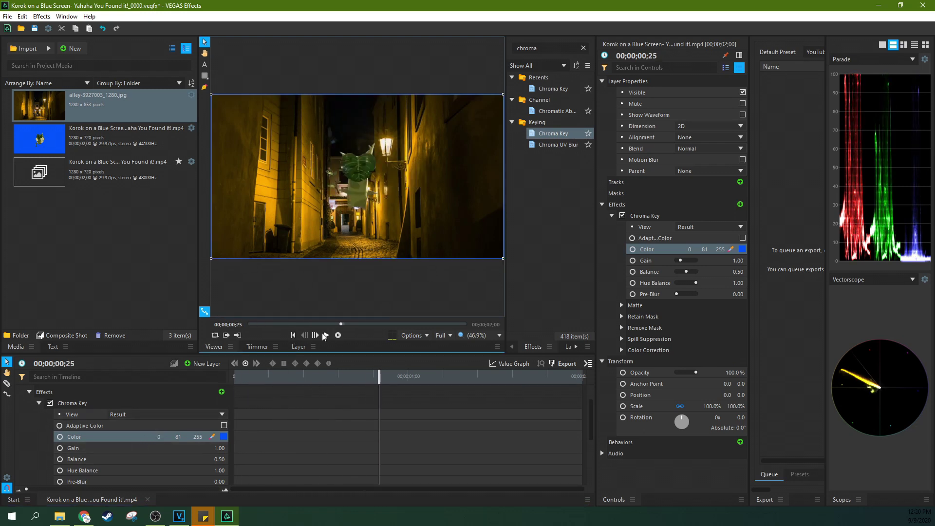
click(293, 335)
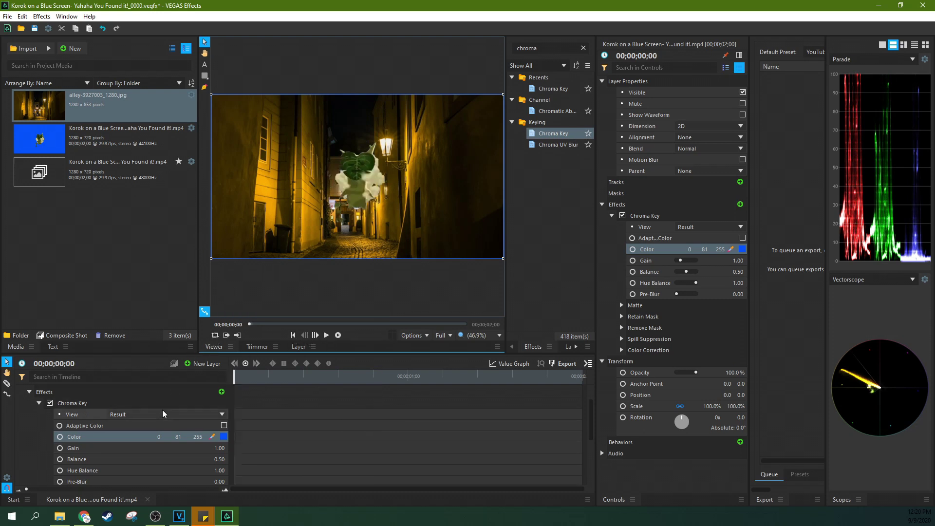
scroll(162, 410, down, 3)
scroll(162, 410, up, 3)
Switch the Chroma Key View to Source, then to Matte.
click(162, 410)
click(144, 410)
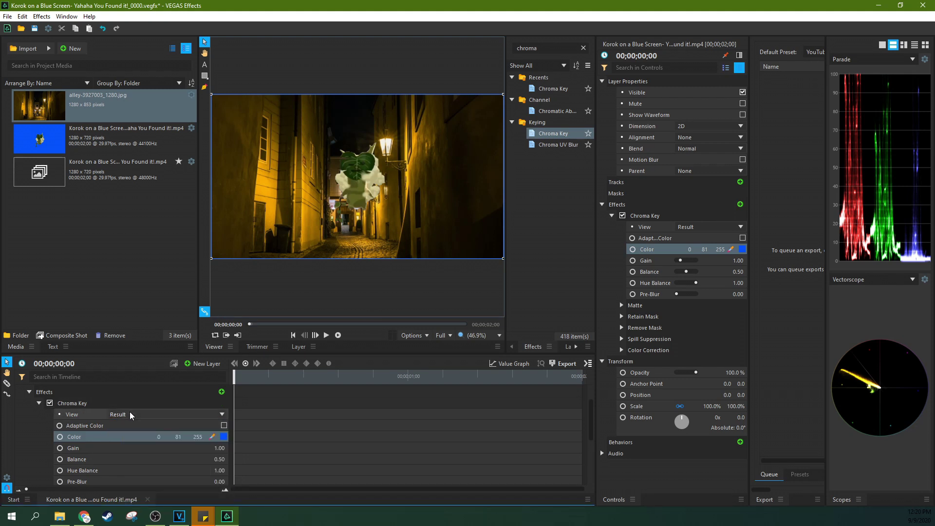
click(131, 414)
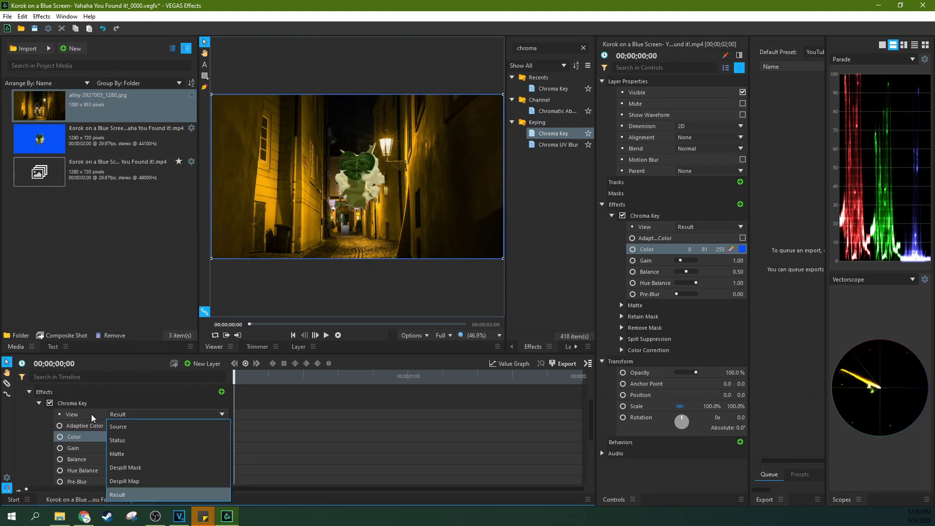
click(124, 427)
click(127, 412)
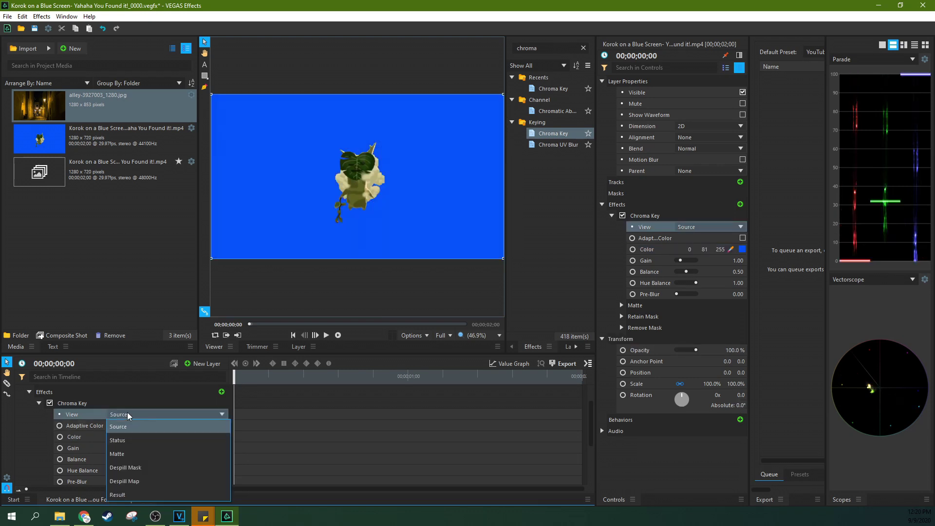
click(127, 455)
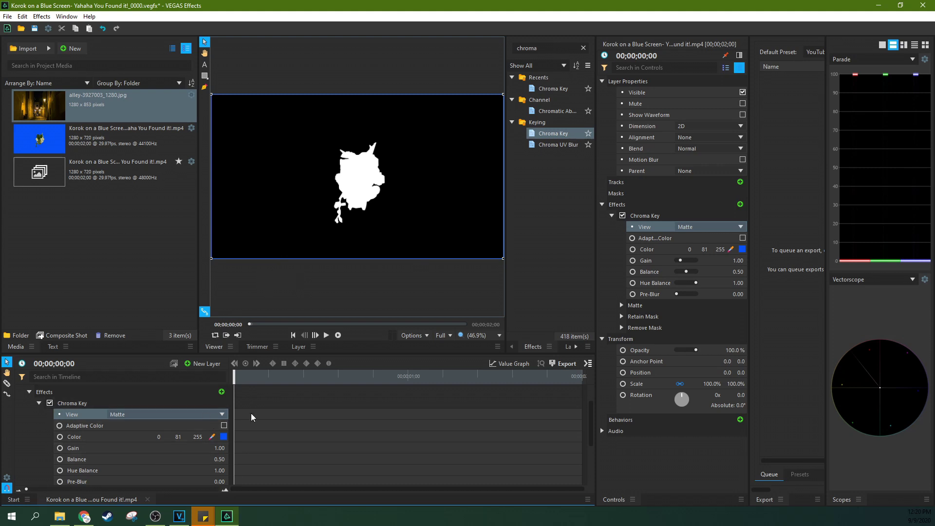
Expand Matte under Chroma Key in the timeline, leaving the first Clip value at 0.00.
scroll(130, 423, down, 5)
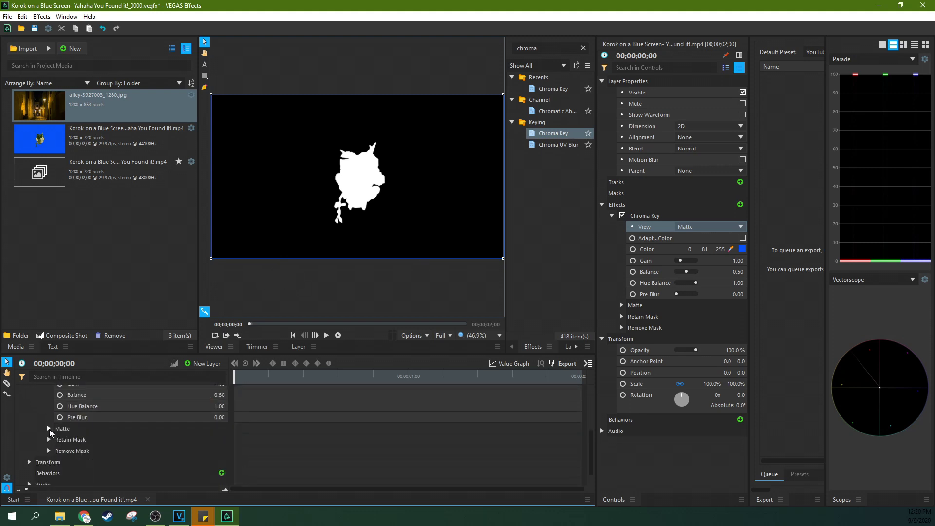
click(48, 428)
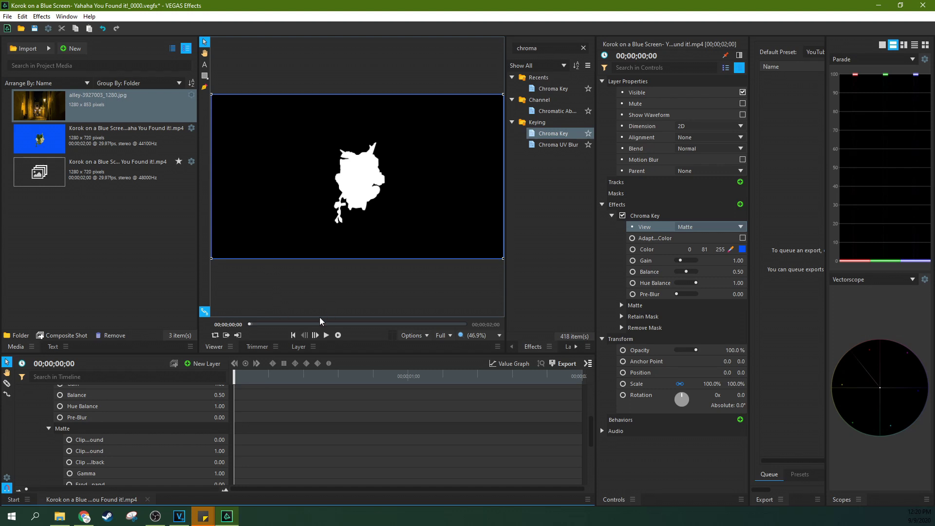
scroll(77, 453, down, 1)
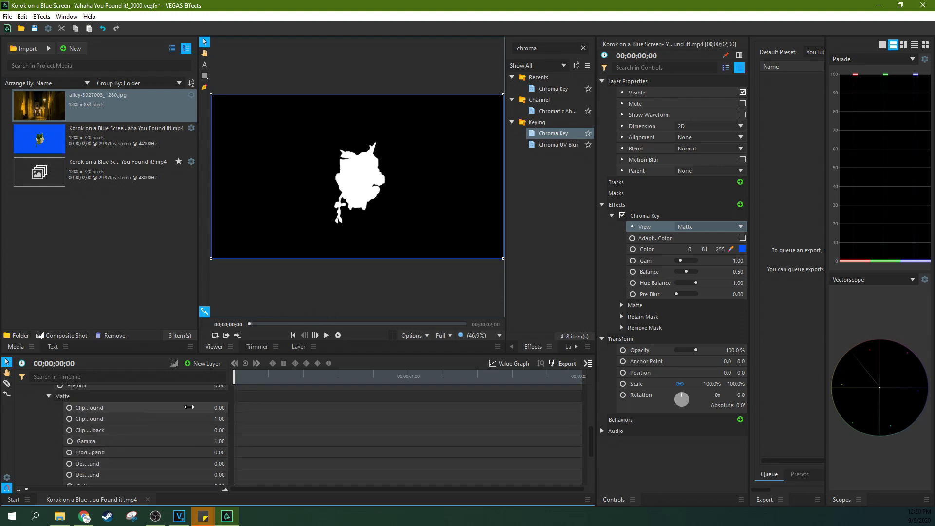
drag(220, 408, 229, 408)
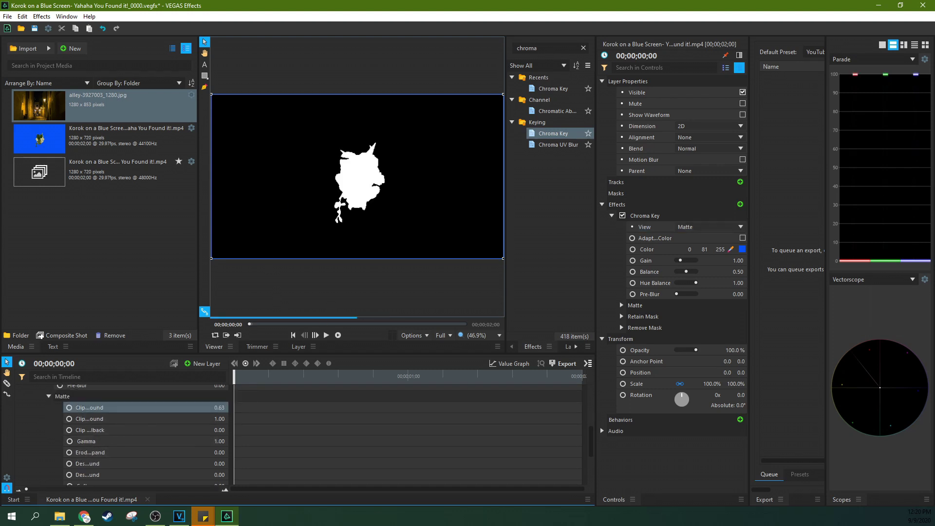
drag(229, 408, 214, 408)
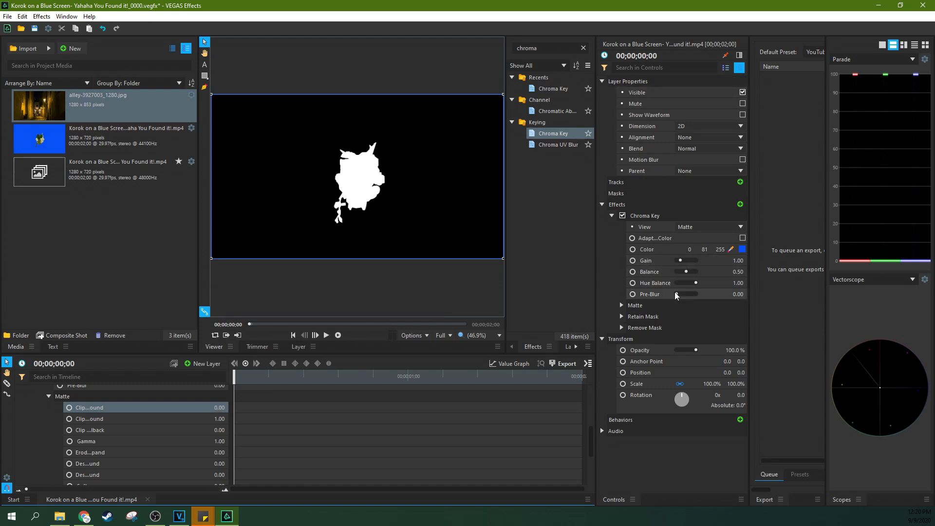
Expand the Matte settings in the Controls panel and widen the panel.
click(621, 305)
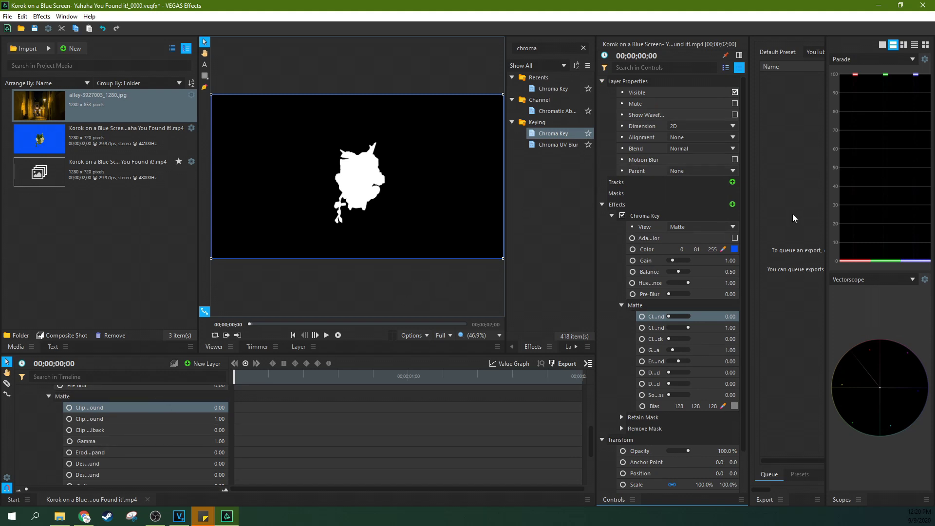
scroll(602, 198, down, 2)
scroll(602, 198, up, 2)
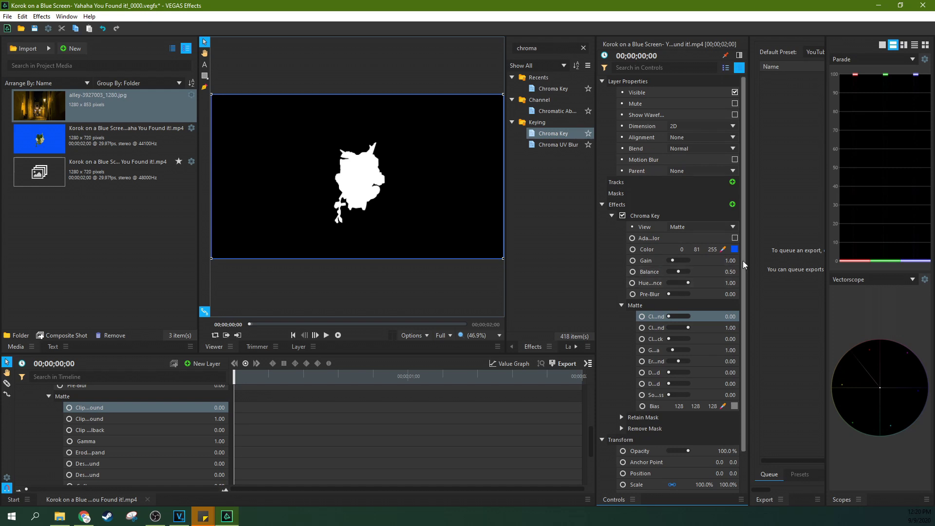
drag(750, 258, 769, 259)
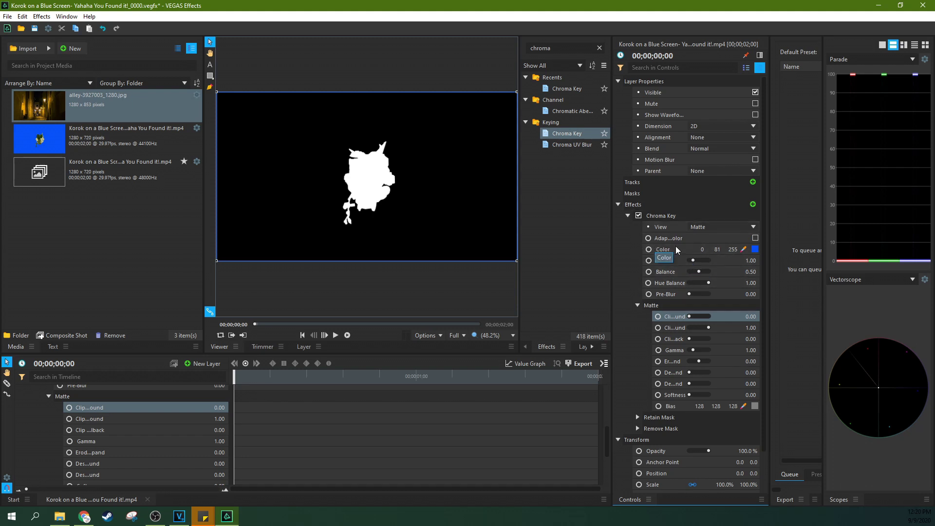
Set the second matte Clip value to 0.80 and raise Chroma Key Gain to 3.20.
mouse_move(691, 317)
mouse_down()
mouse_move(711, 314)
mouse_move(690, 332)
mouse_move(726, 329)
mouse_move(702, 327)
mouse_up()
click(690, 315)
drag(692, 261, 701, 261)
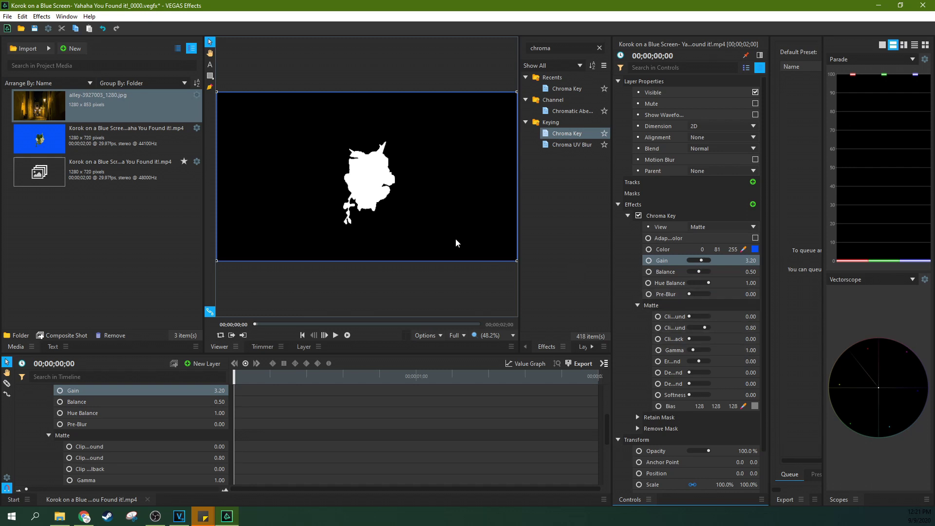
click(704, 226)
Set View to Result and play the composite, stopping at 00;00;01;11.
click(705, 307)
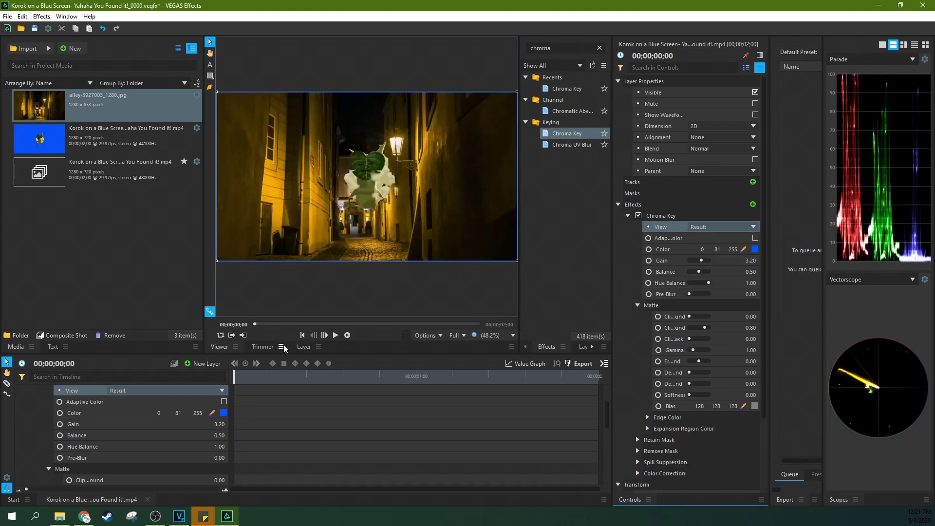
click(335, 335)
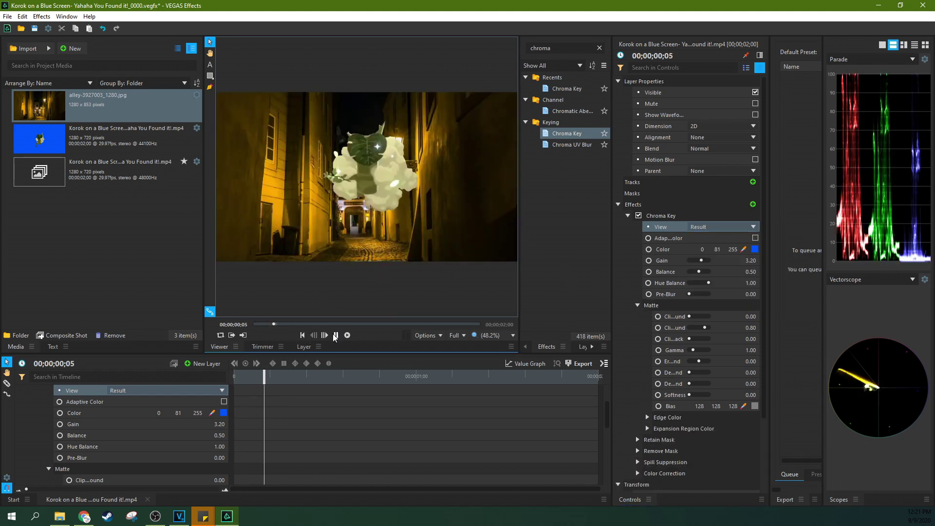
click(335, 335)
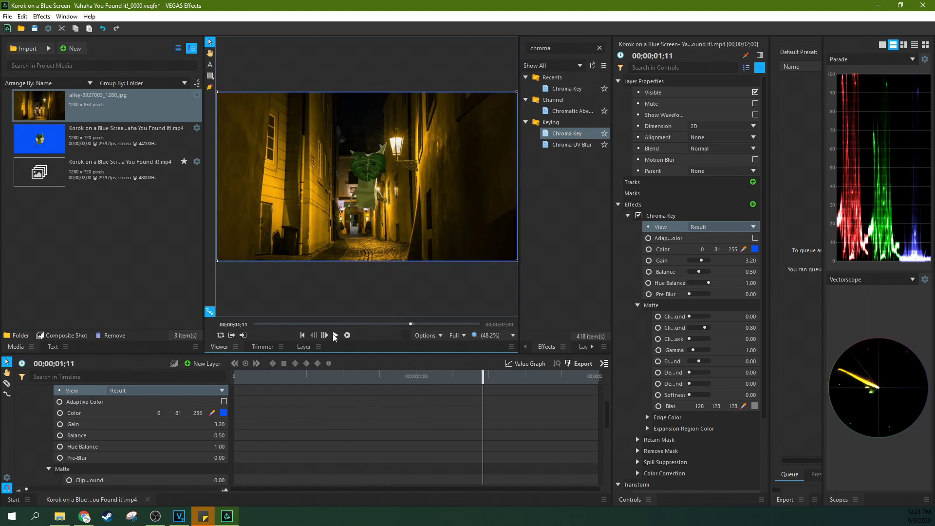